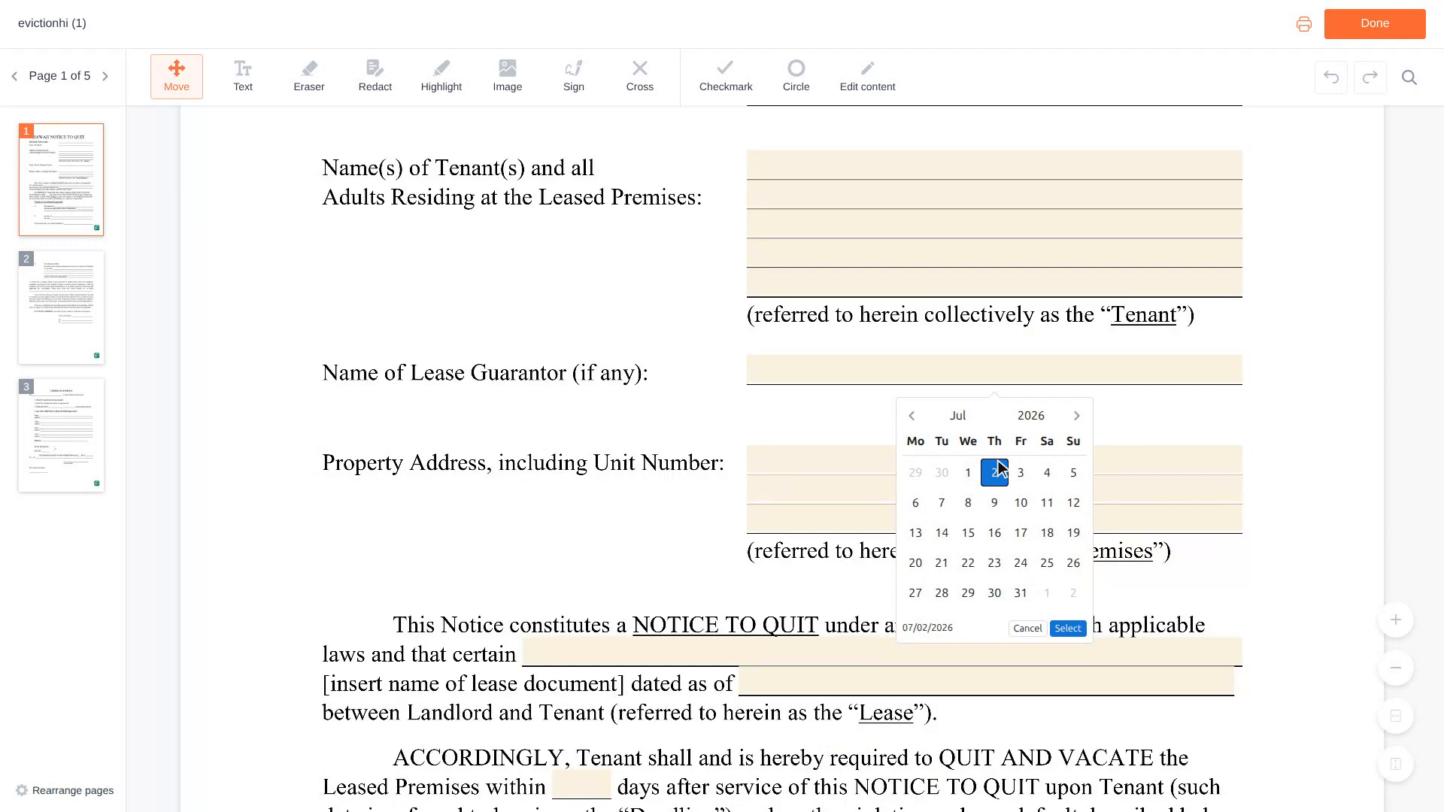
Enter "Residential Lease Agreement" as the name of the lease document in the notice paragraph on page 1.
scroll(999, 468, "down", 1)
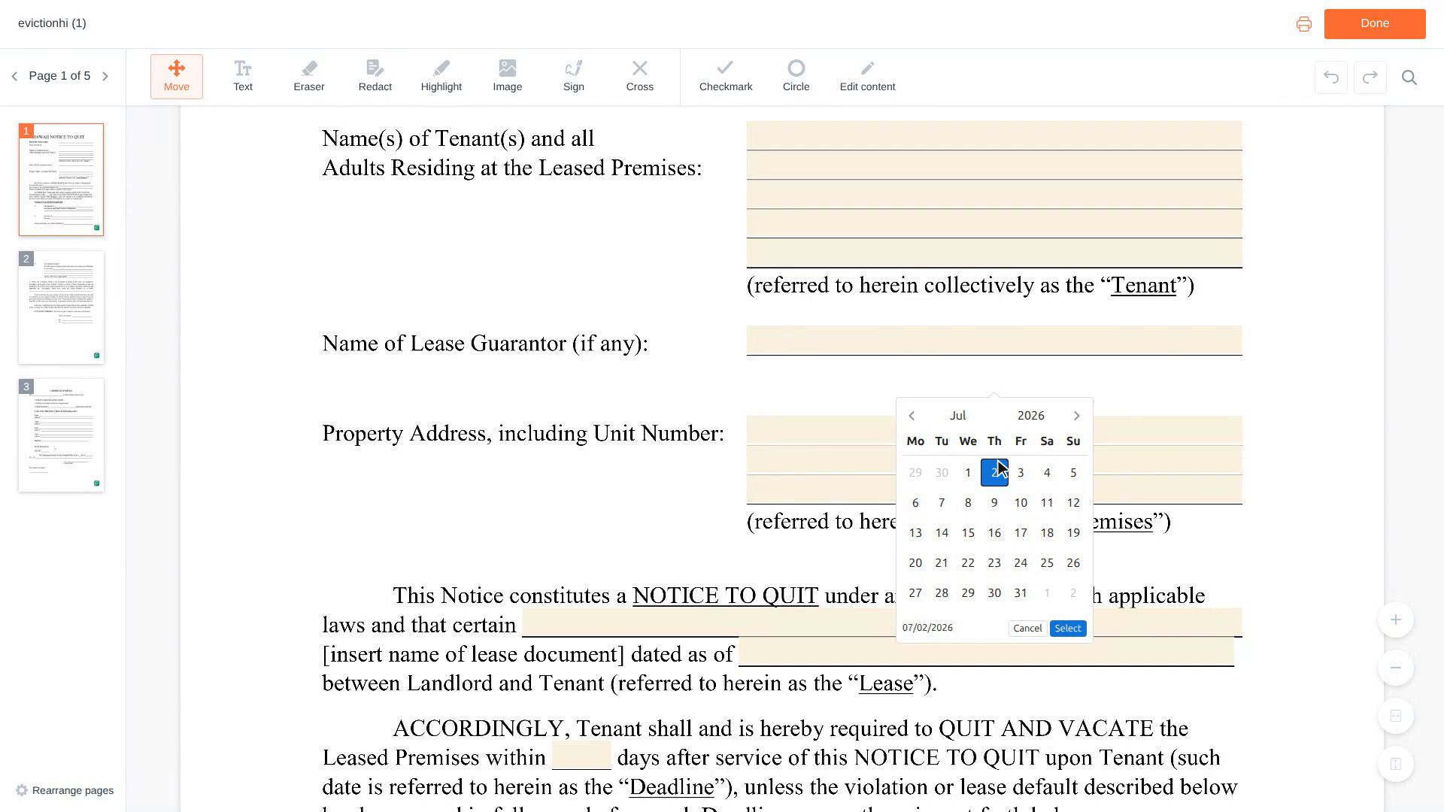
scroll(999, 468, "down", 2)
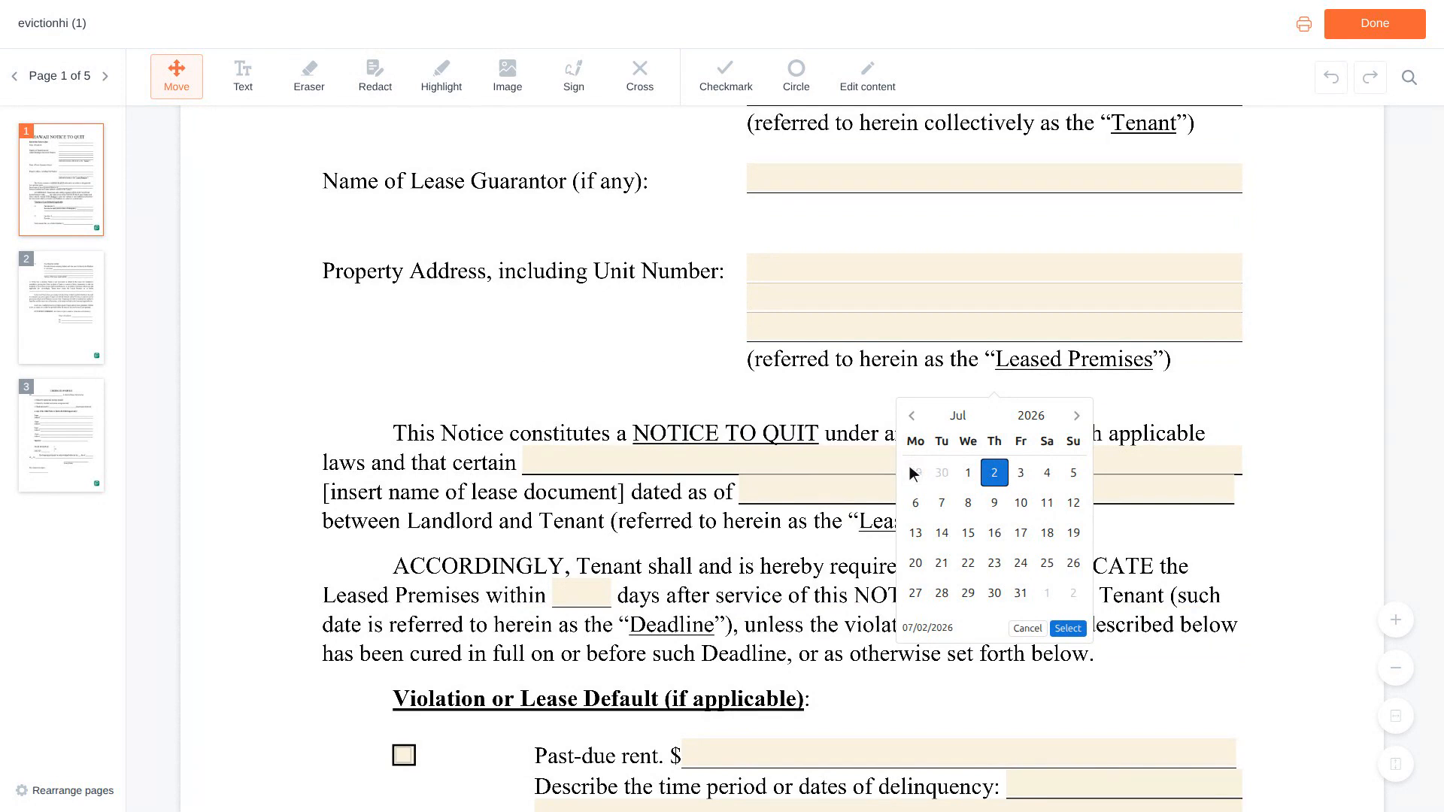
left_click(887, 461)
type("Residential Lease Agreement")
Enter 06/01/2023 as the date of the lease document.
scroll(886, 461, "down", 1)
left_click(886, 462)
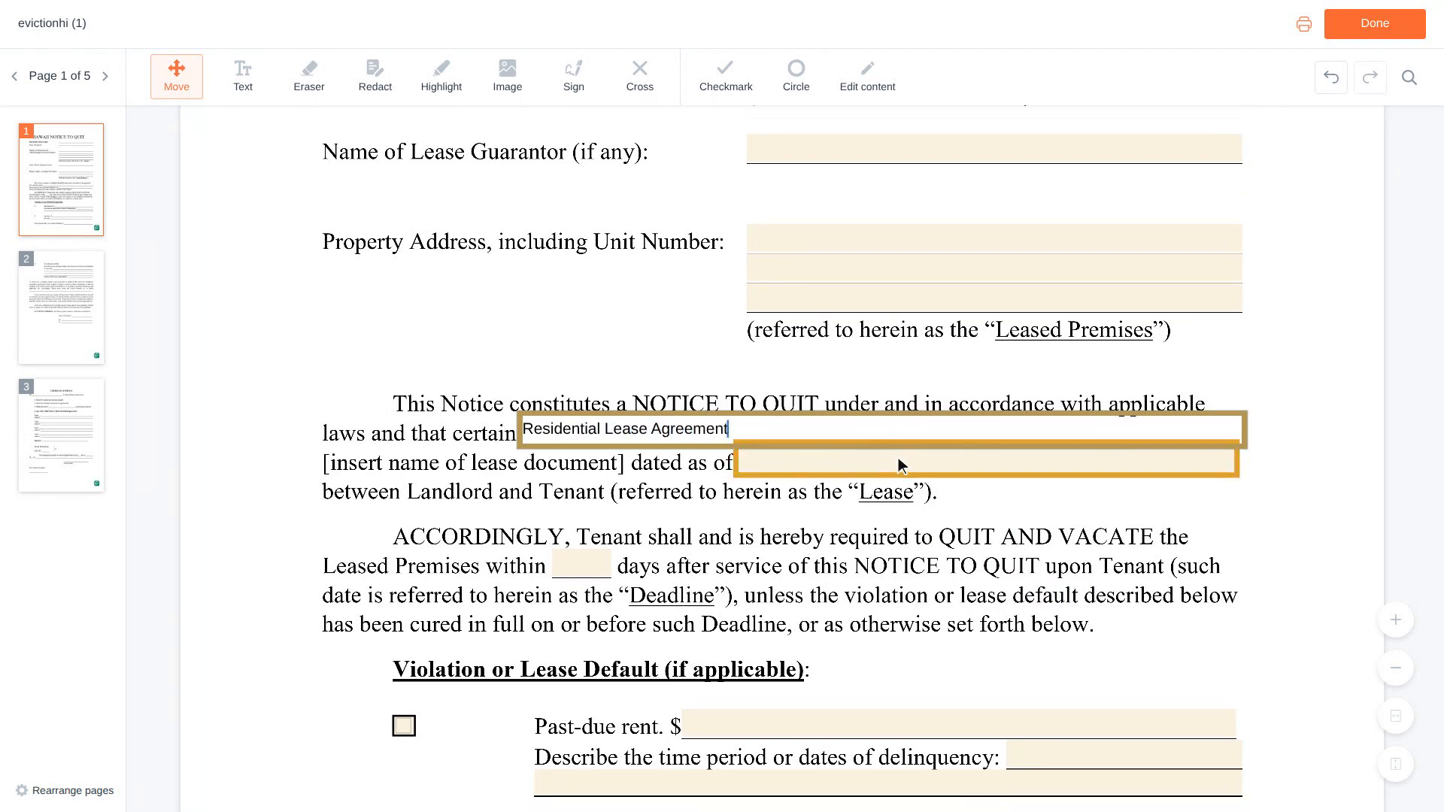
left_click(989, 465)
type("06/01/2023")
Mark past-due rent as a lease default and enter 1,200 as its amount.
scroll(991, 466, "down", 3)
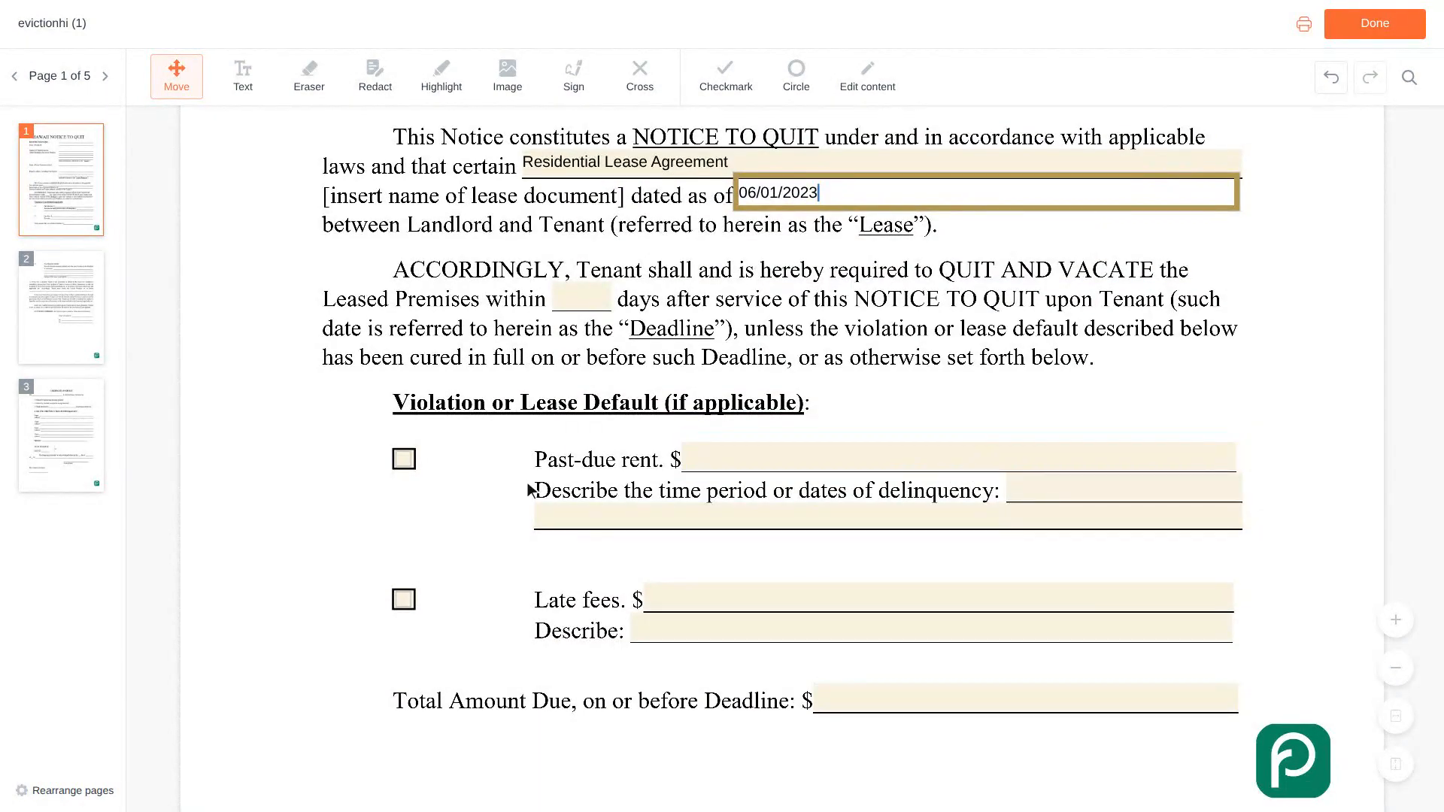
left_click(407, 462)
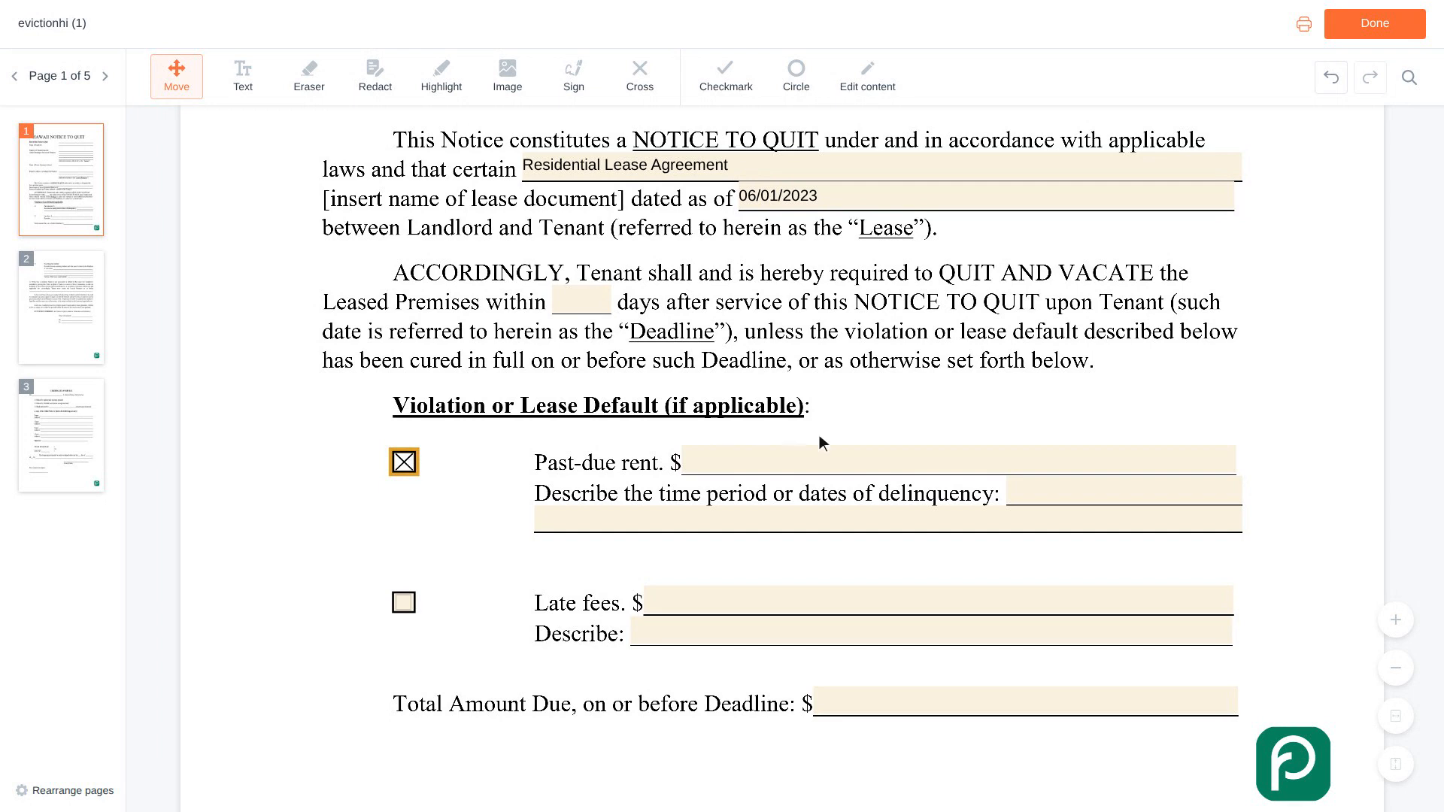
left_click(961, 462)
type("1,200")
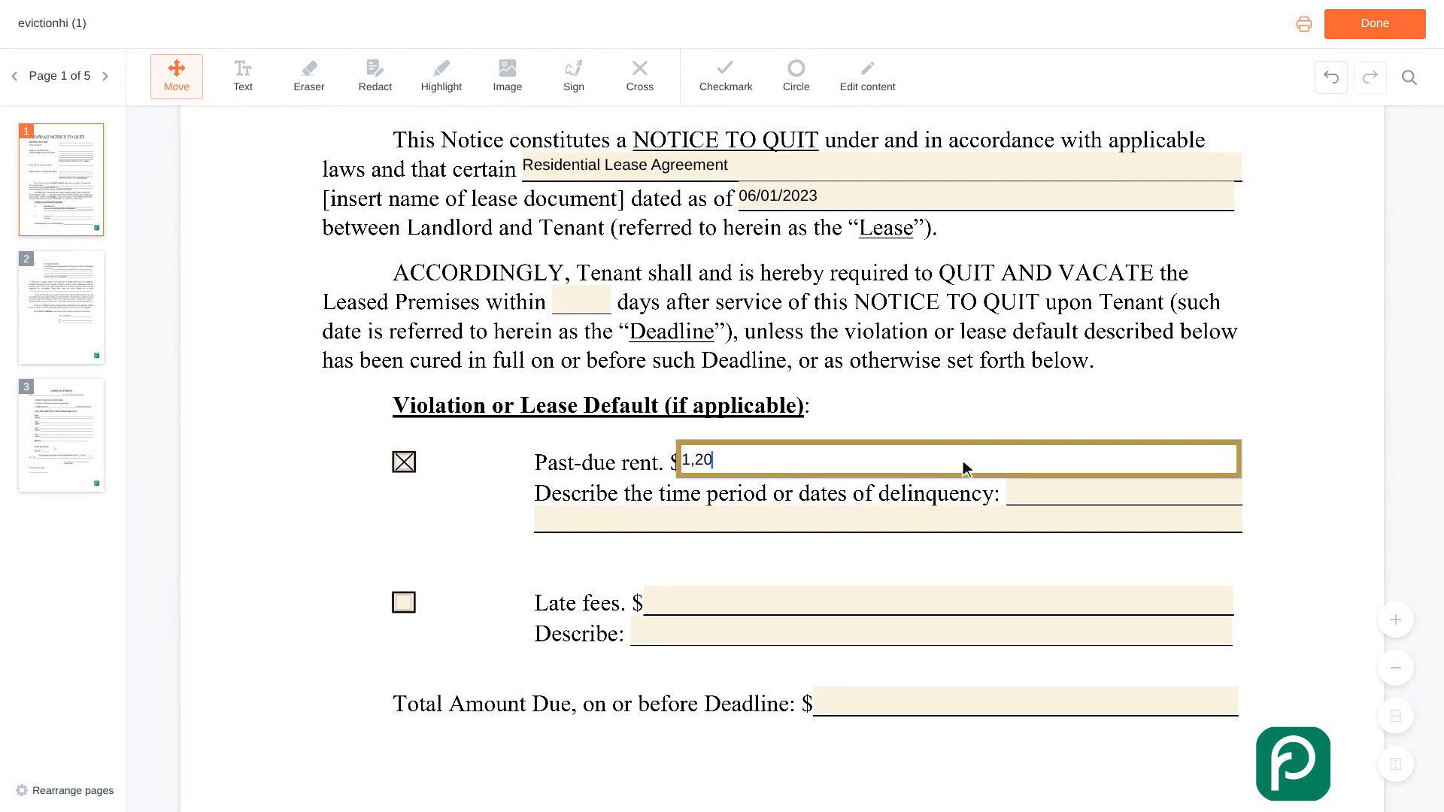
Describe the delinquency period for the past-due rent as "February 2024 rent, due on the first".
scroll(966, 466, "down", 1)
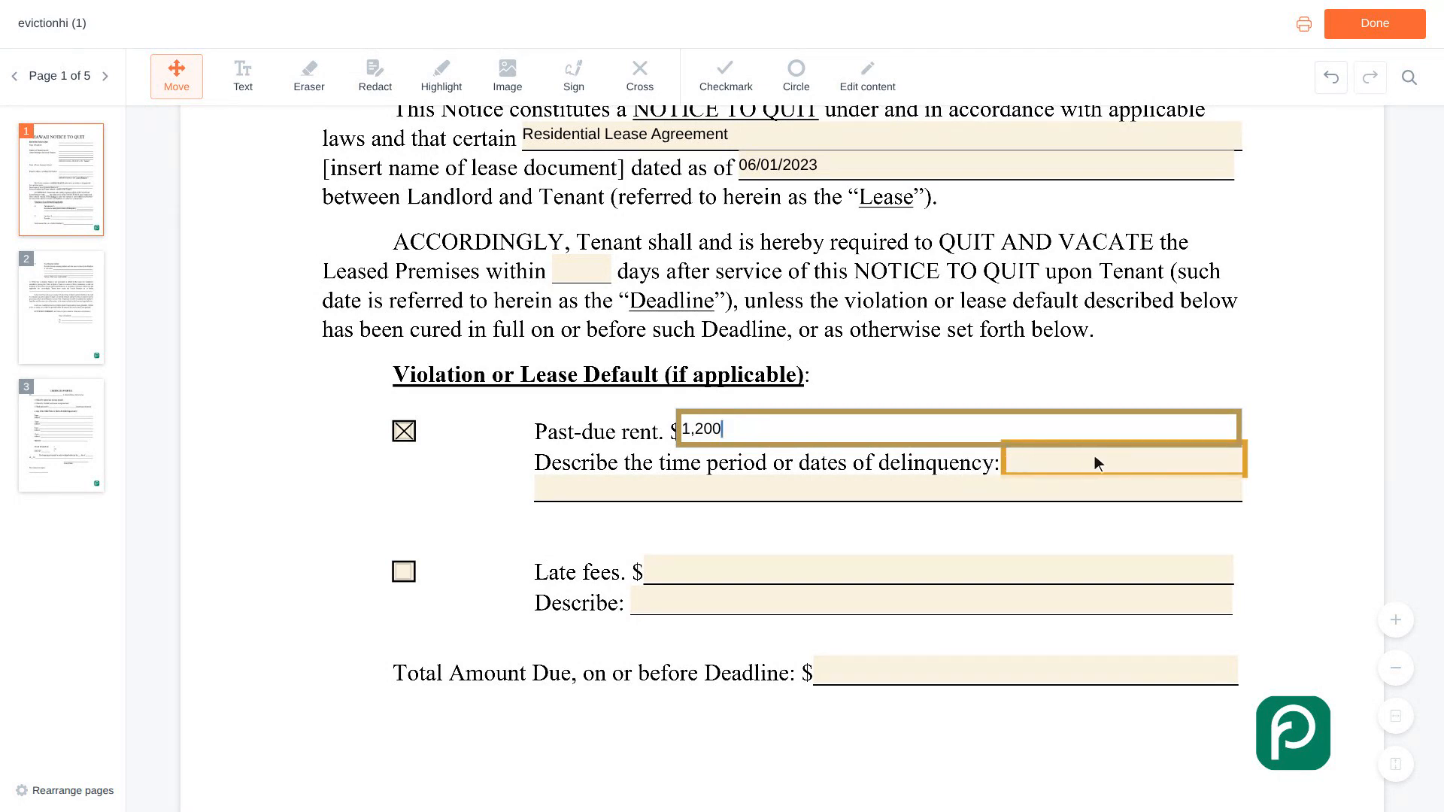
left_click(1128, 463)
type("Febr")
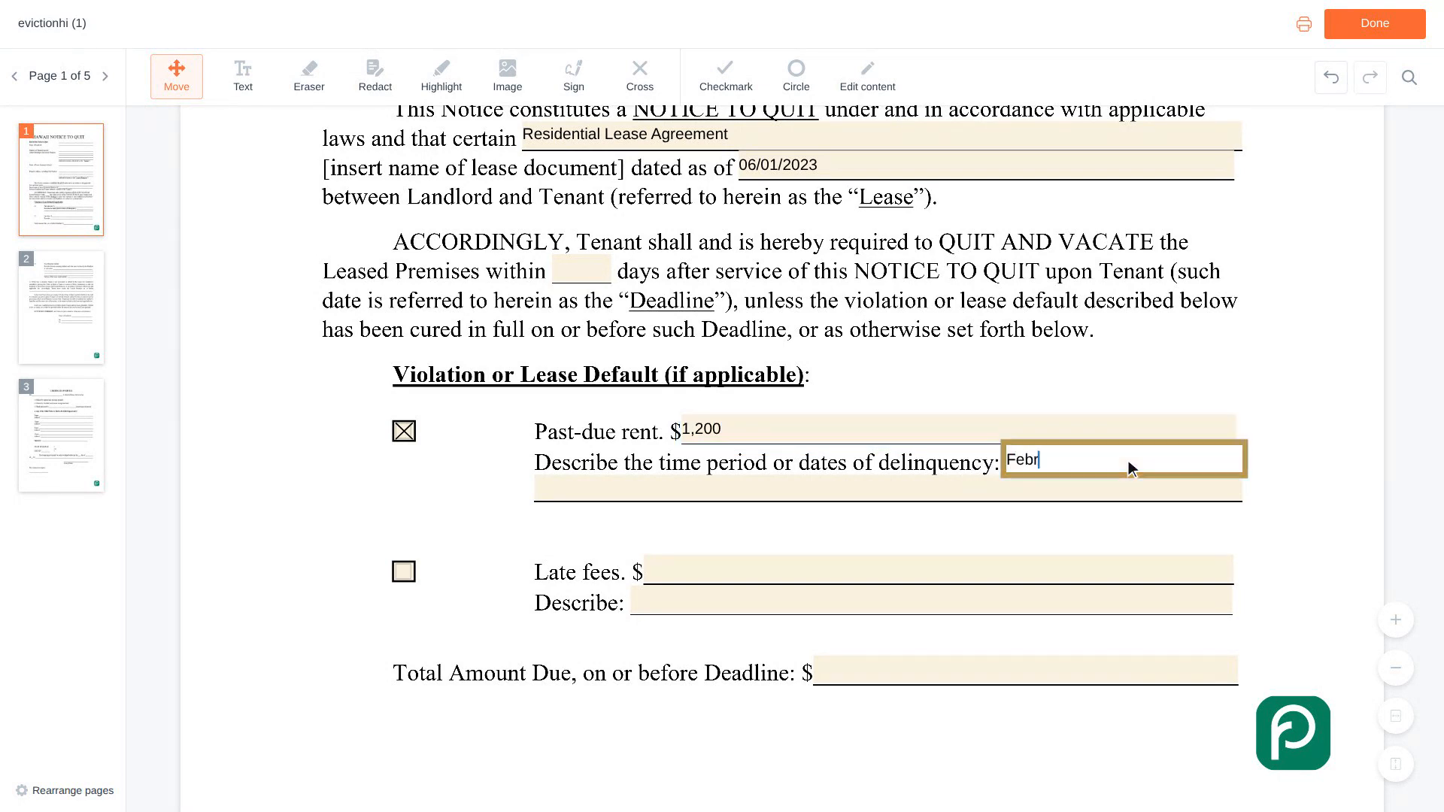
type("uary 2024 rent, due on the ")
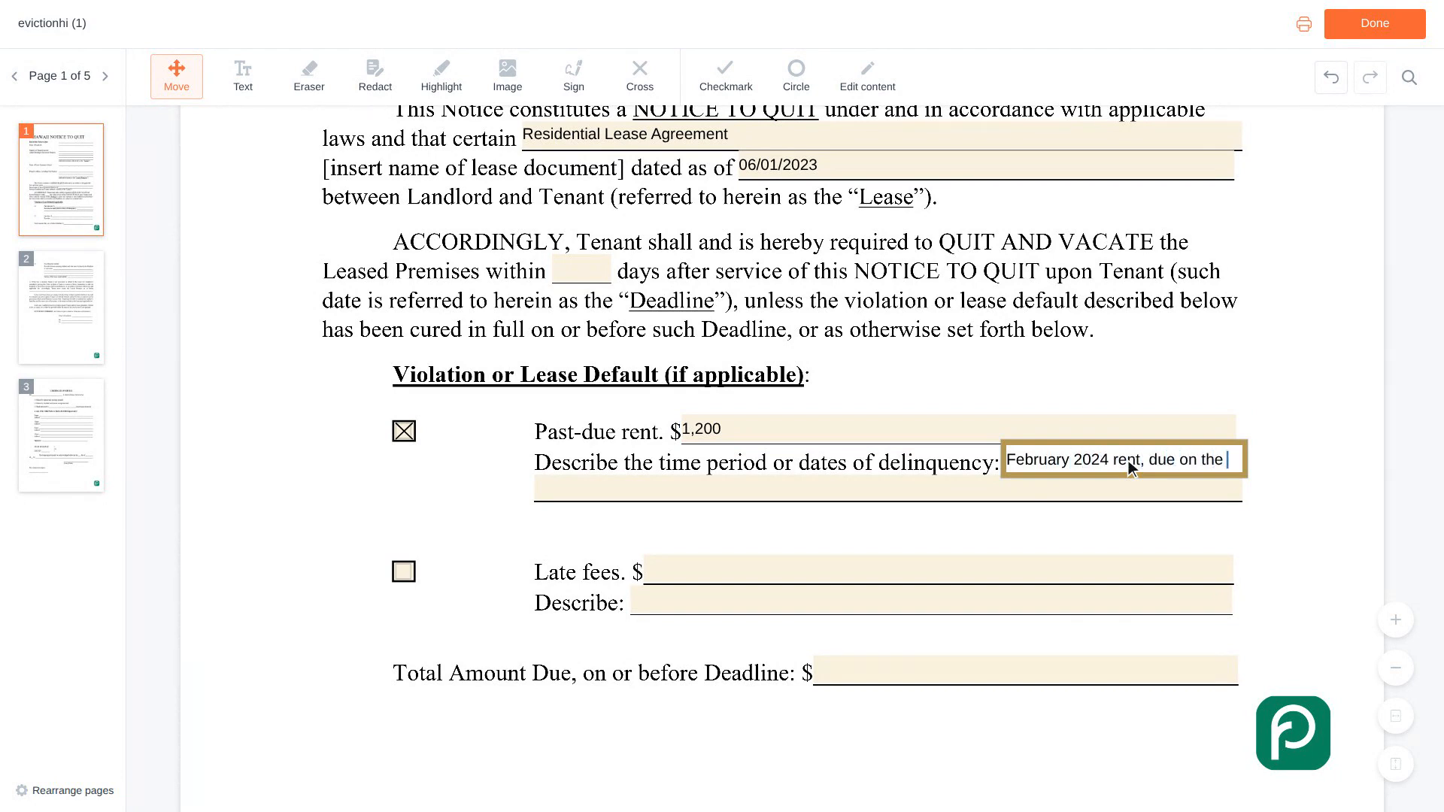
type("first")
Mark late fees as a default with an amount of 50, and enter 1,250 as the total amount due before the deadline.
scroll(1128, 460, "down", 2)
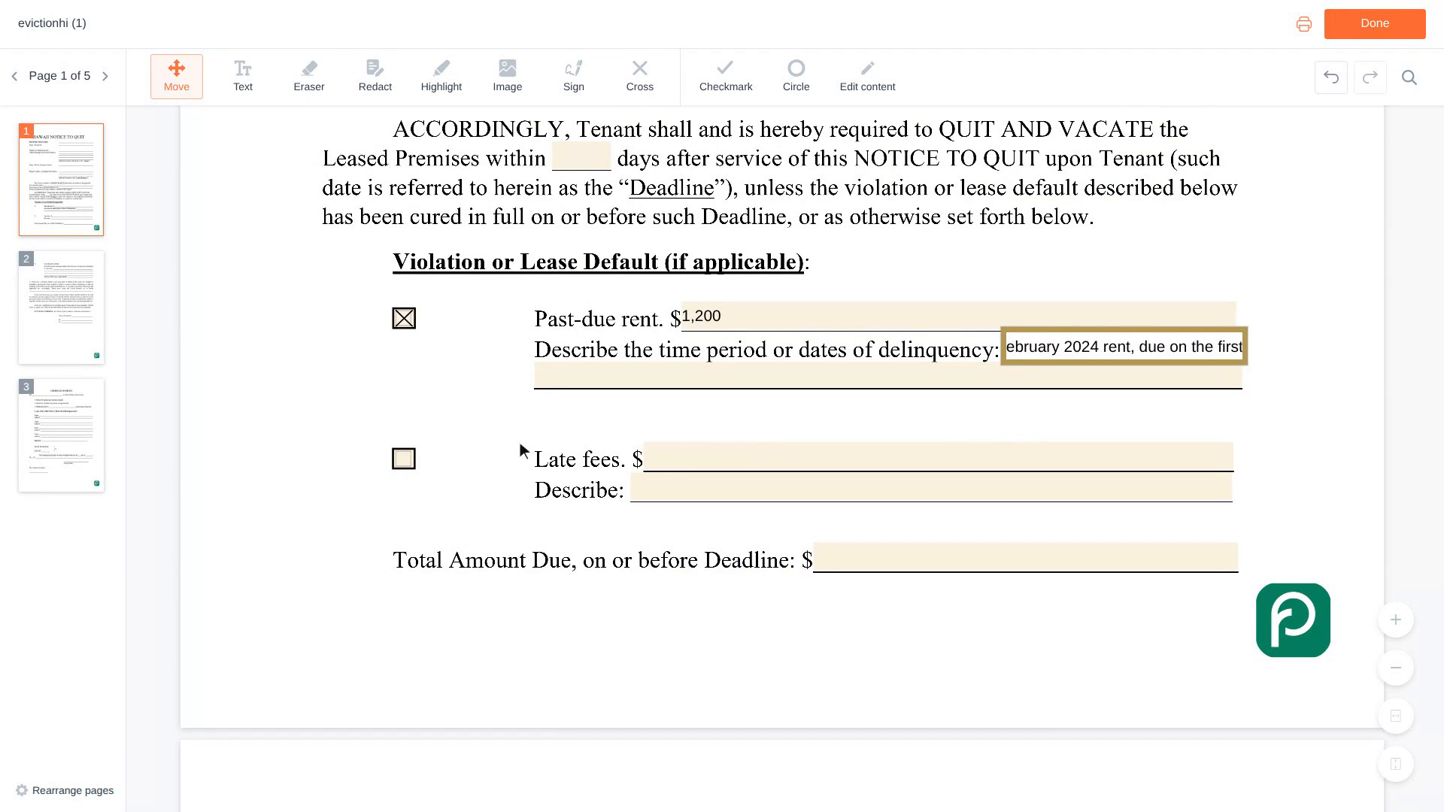
left_click(413, 458)
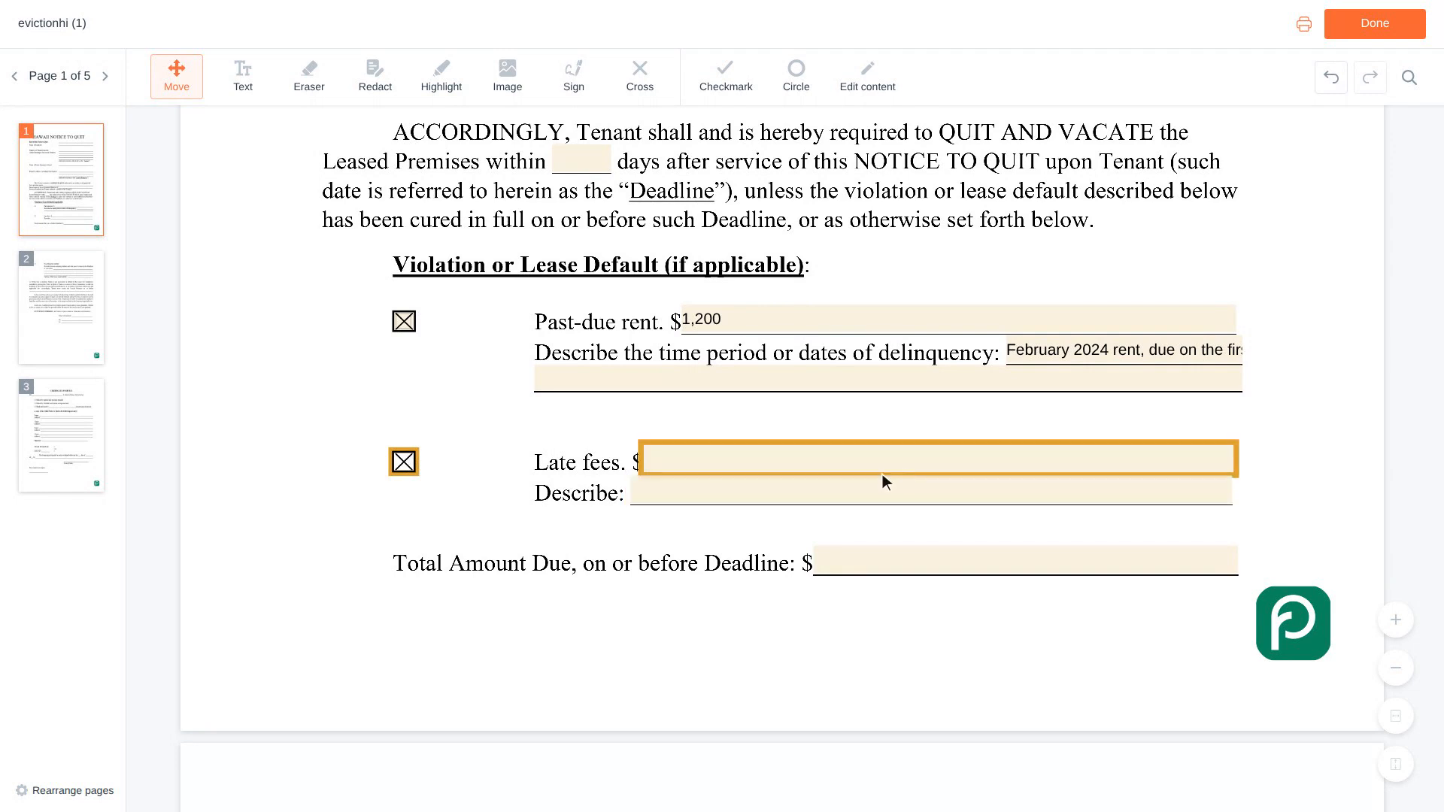
left_click(940, 468)
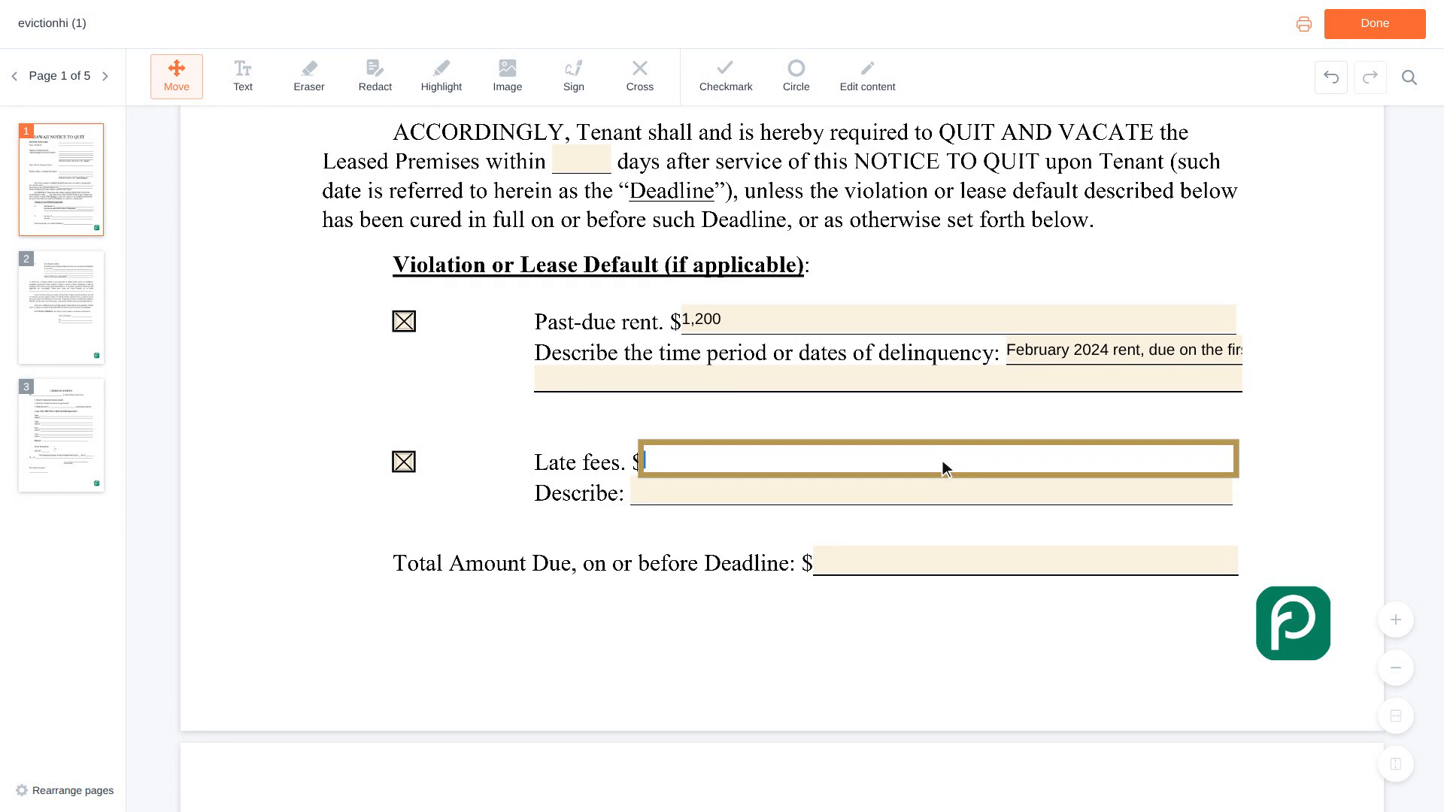
type("50")
scroll(942, 462, "down", 1)
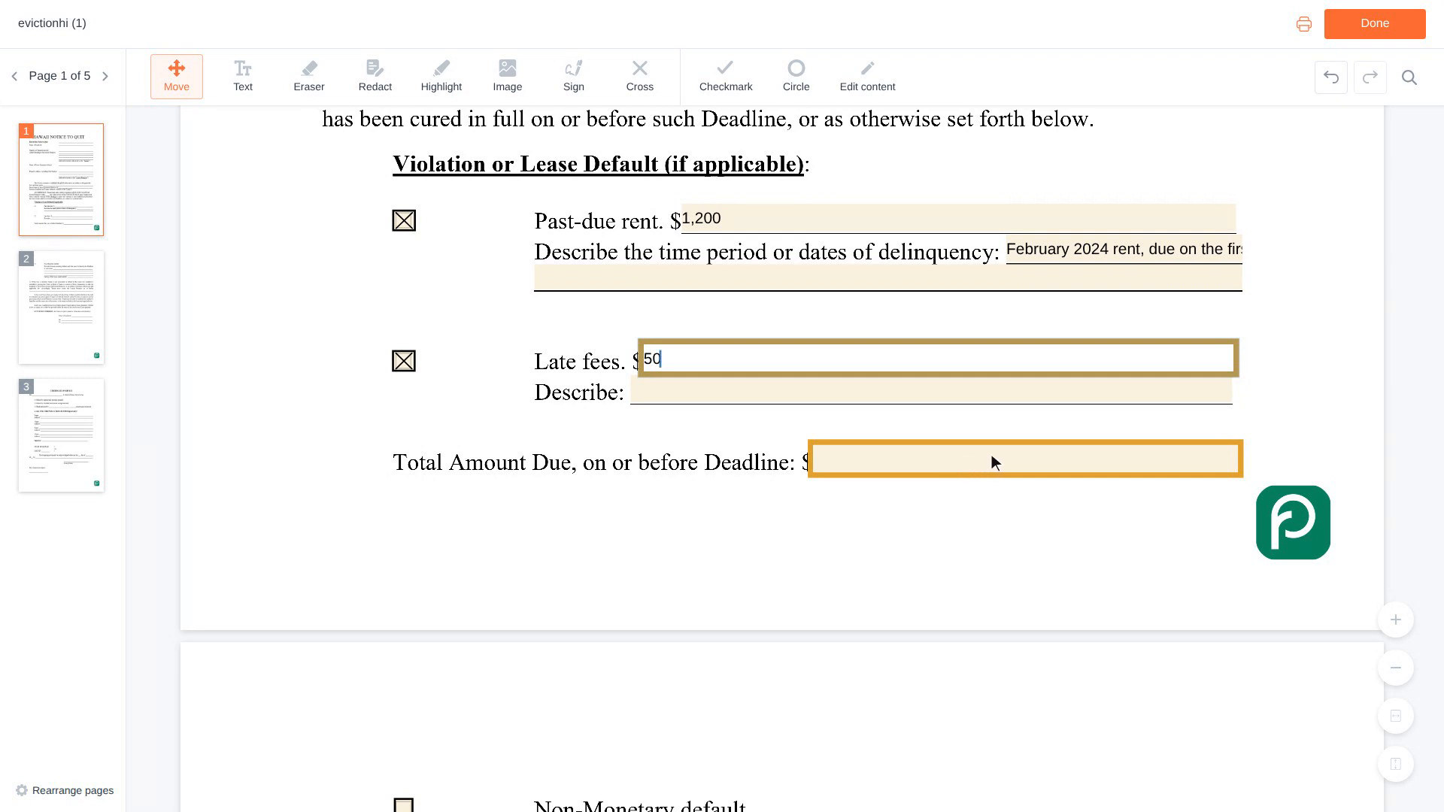
left_click(1030, 466)
type("1,250")
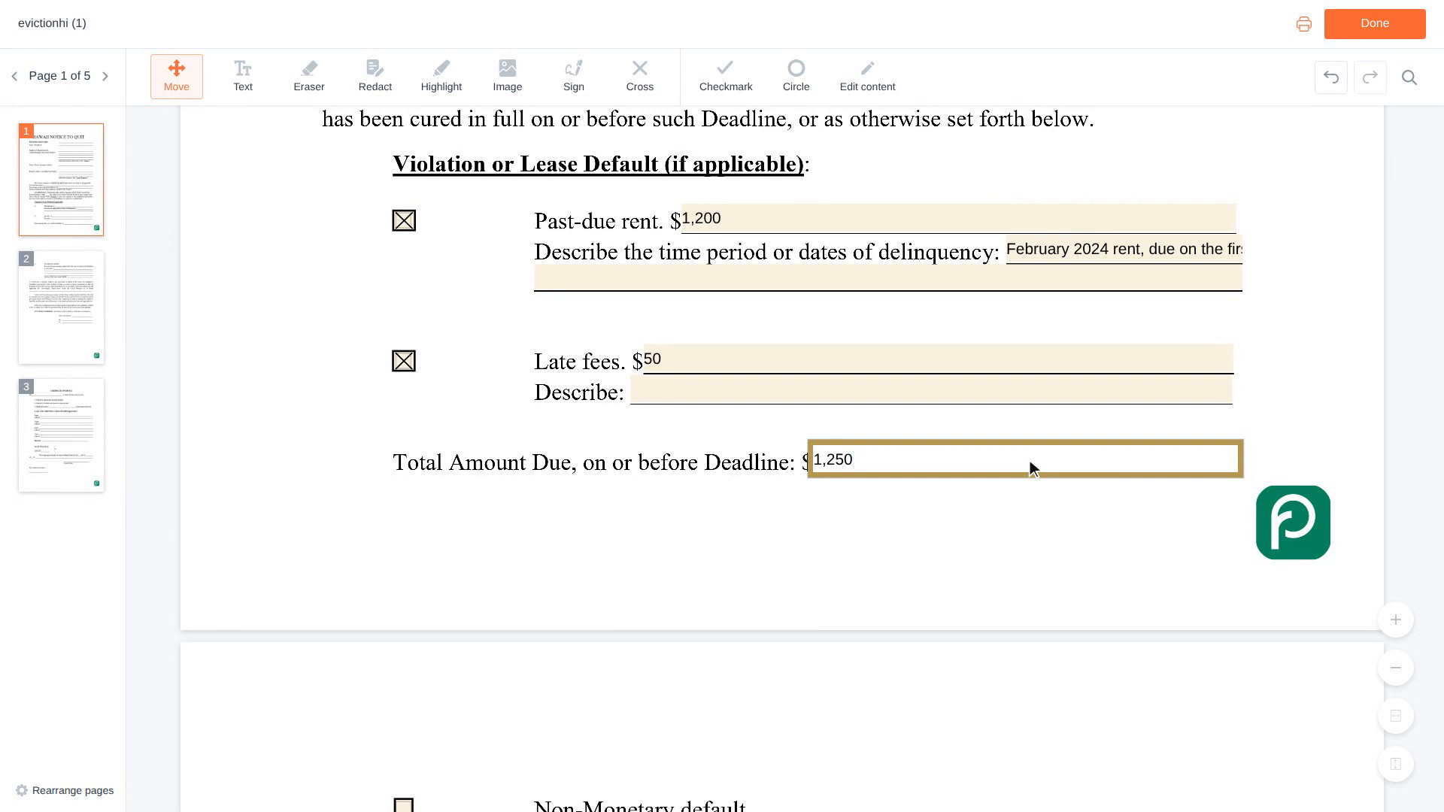
Enter the landlord's full name in the Name of Landlord field of the signature block on page 2.
key("Tab")
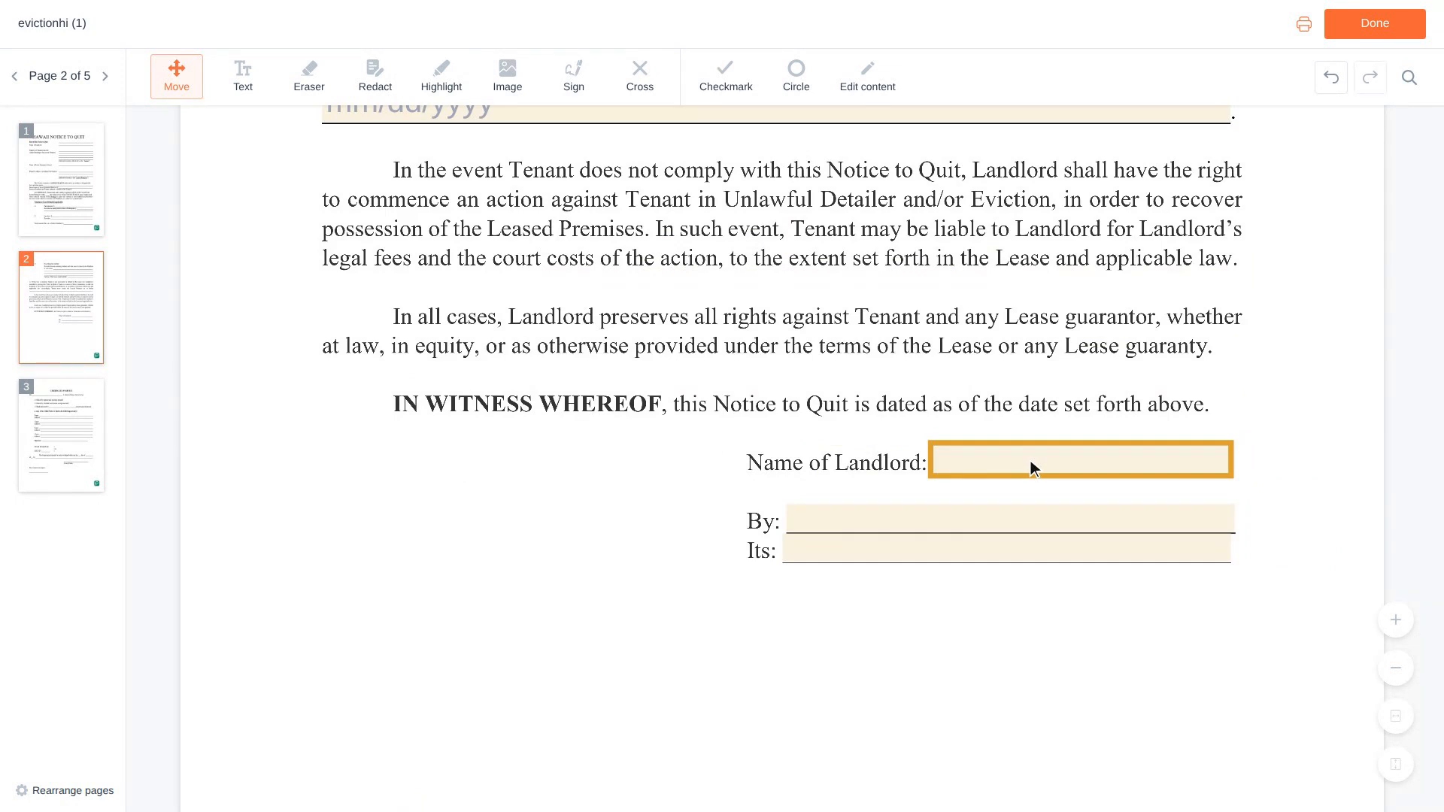
left_click(1085, 462)
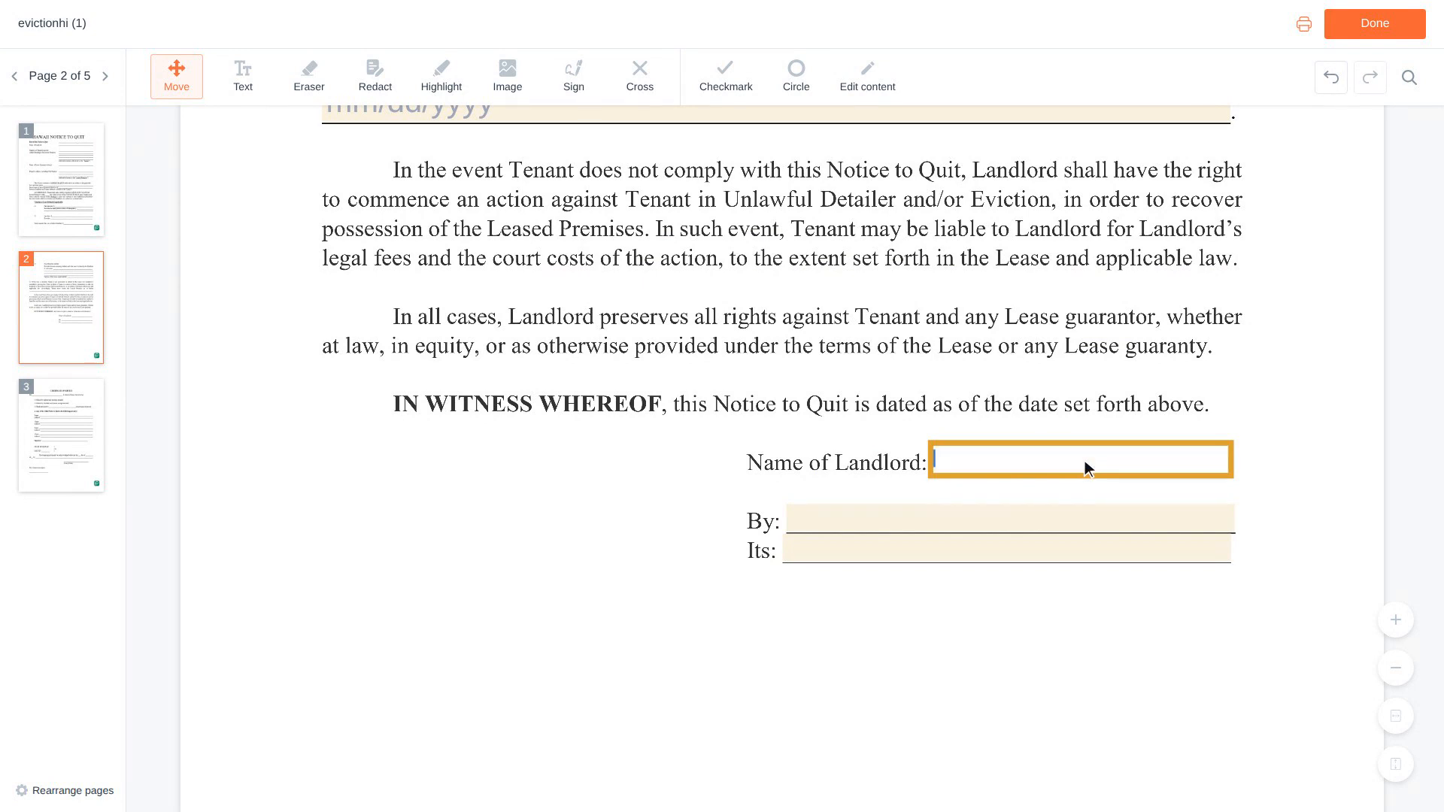
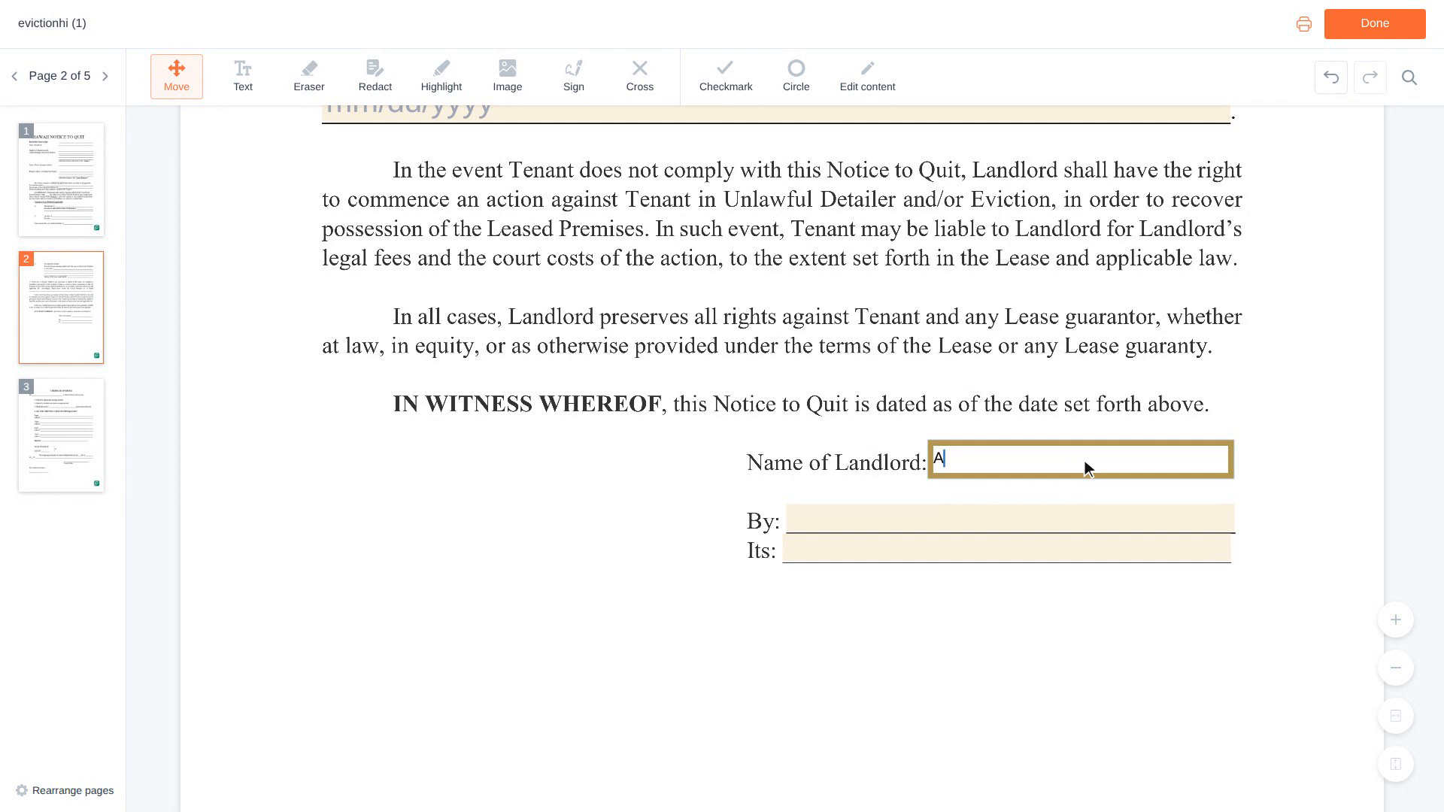
Complete the signature block with the landlord's full name in the By field and "Owner" in the Its field.
scroll(1086, 468, "down", 1)
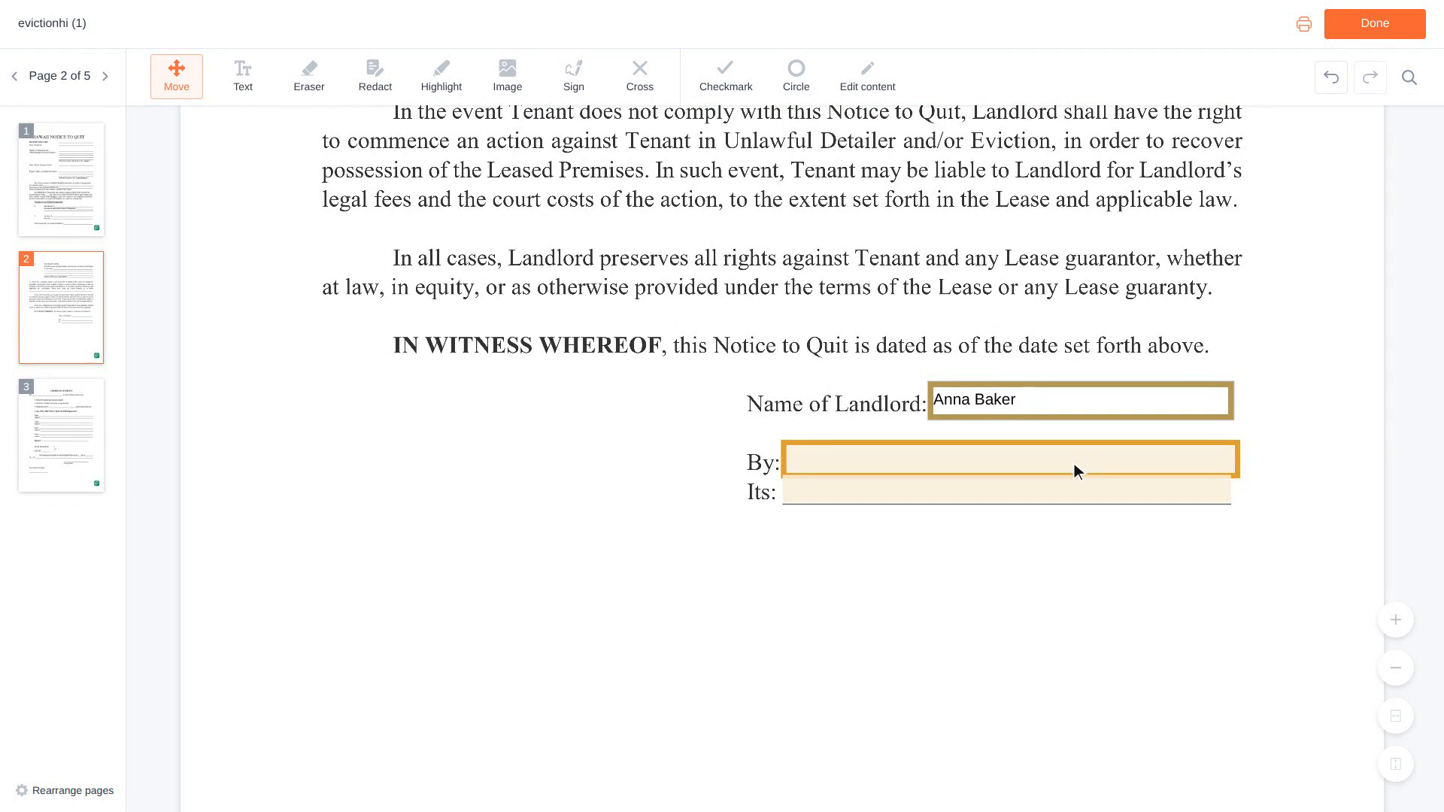
left_click(1015, 461)
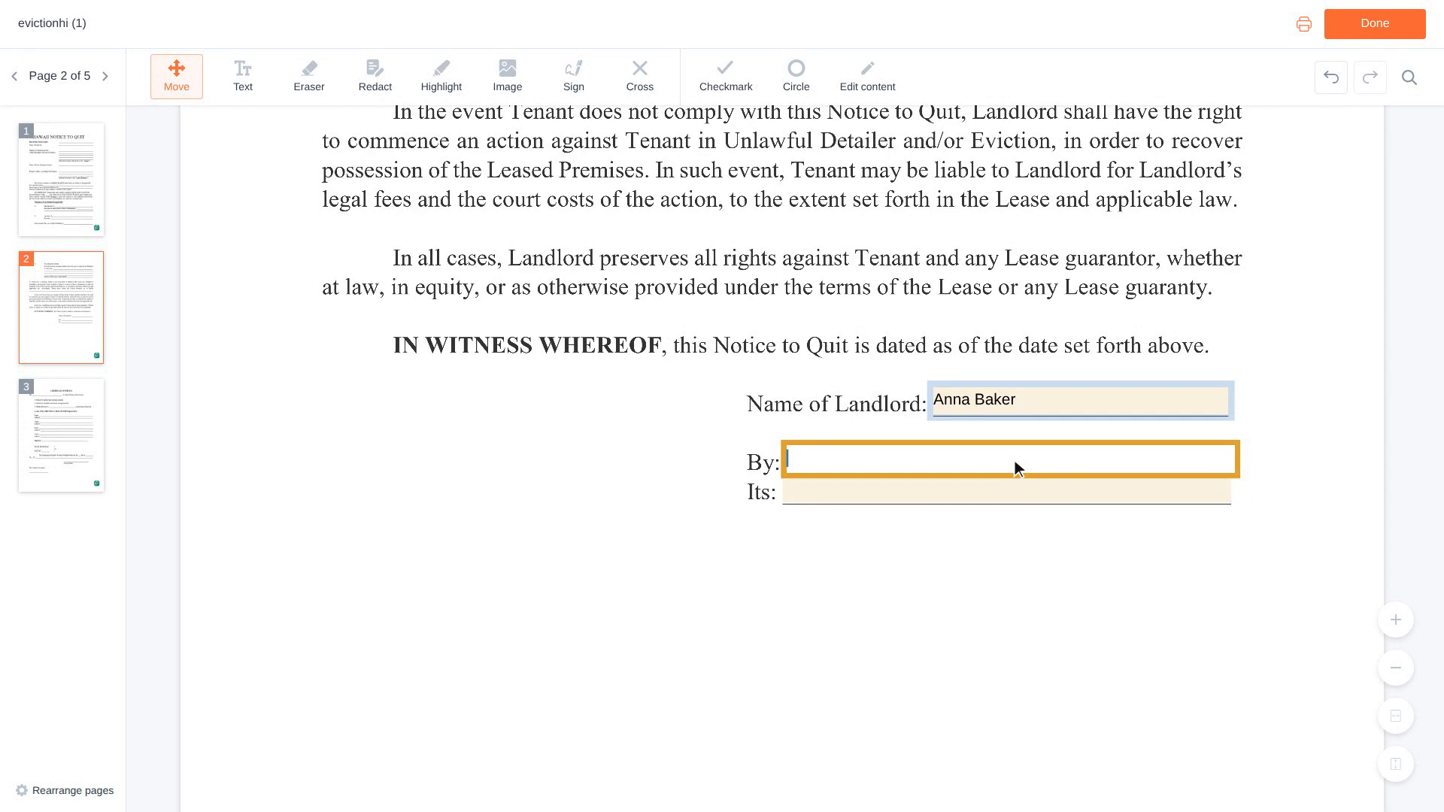
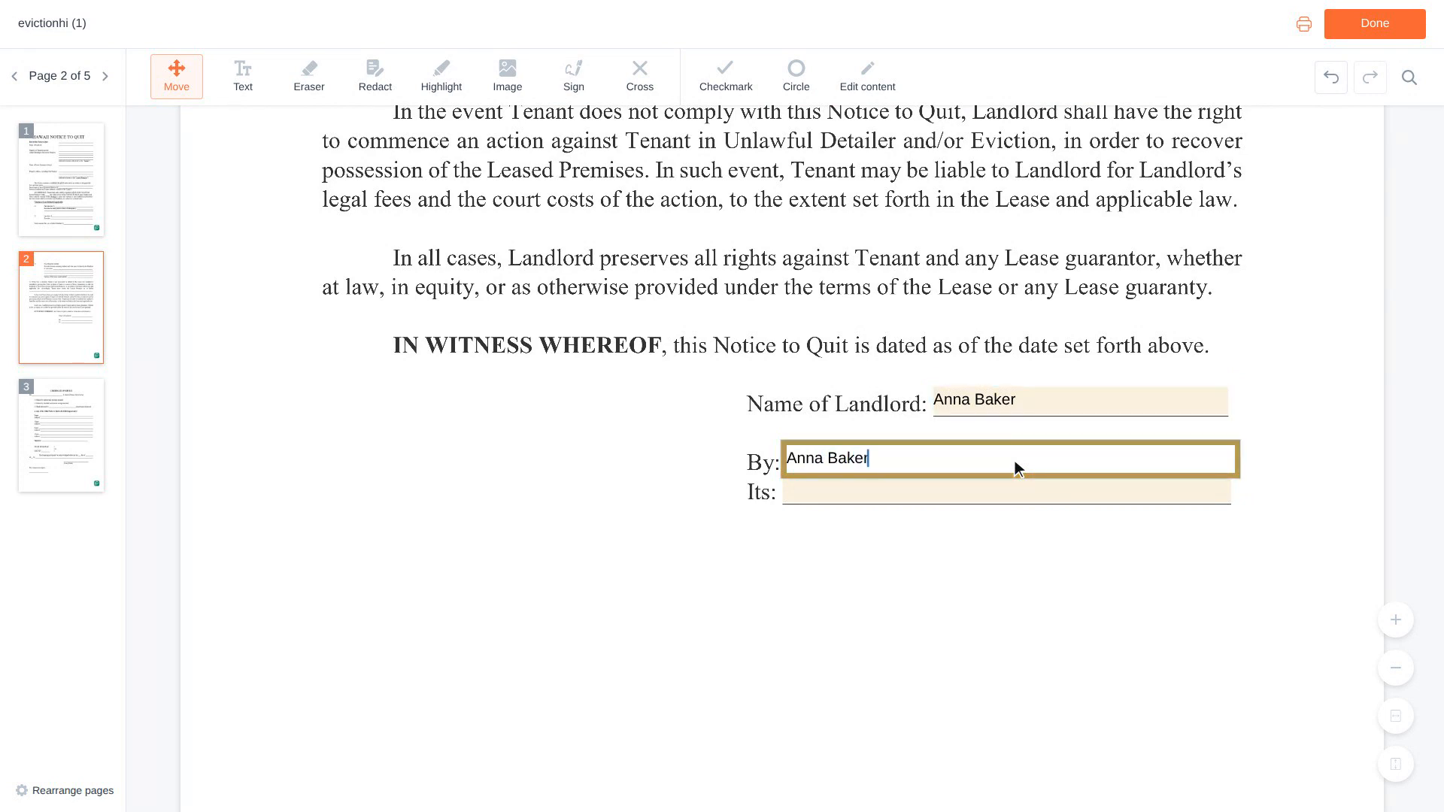
scroll(1017, 466, "down", 1)
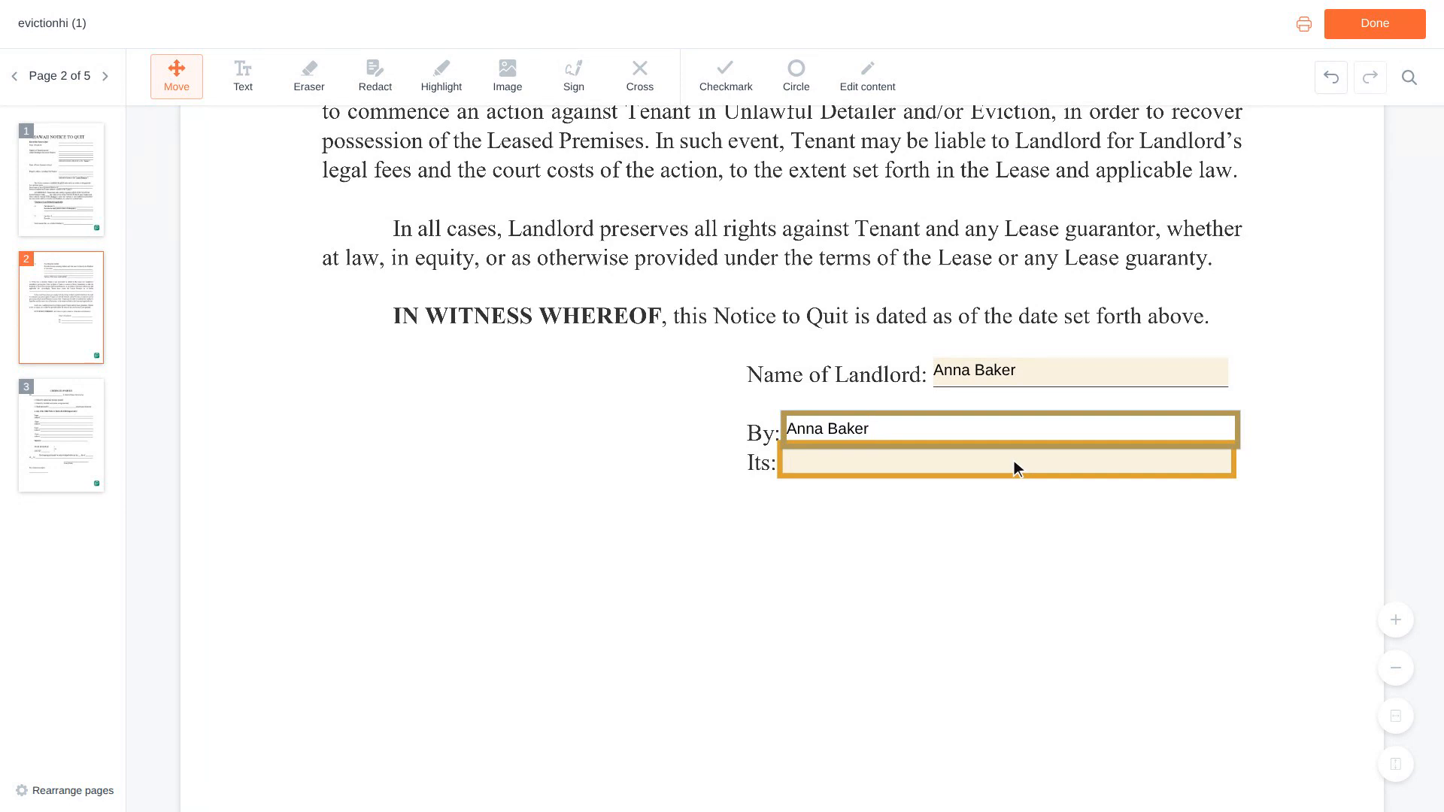
left_click(1012, 463)
type("Owner")
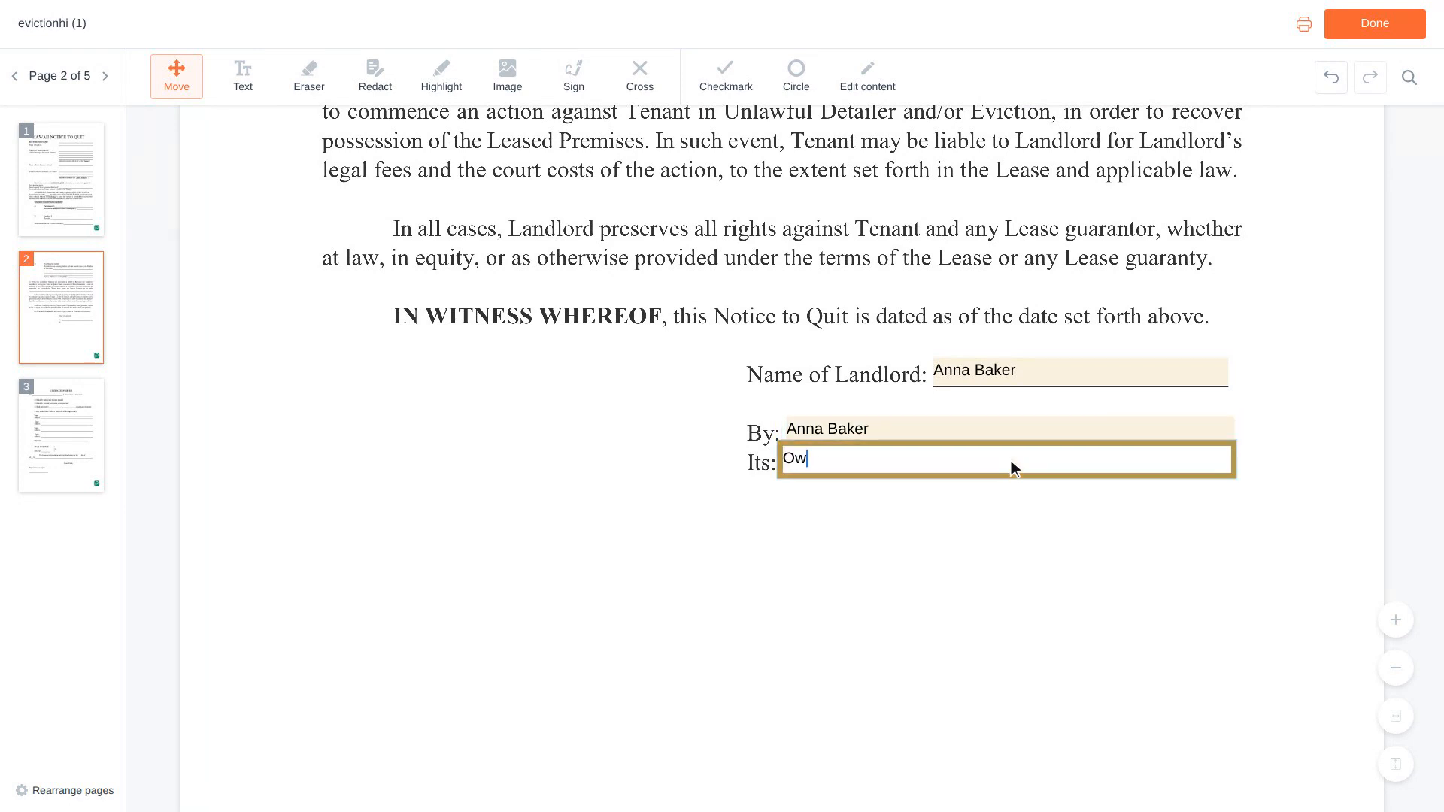